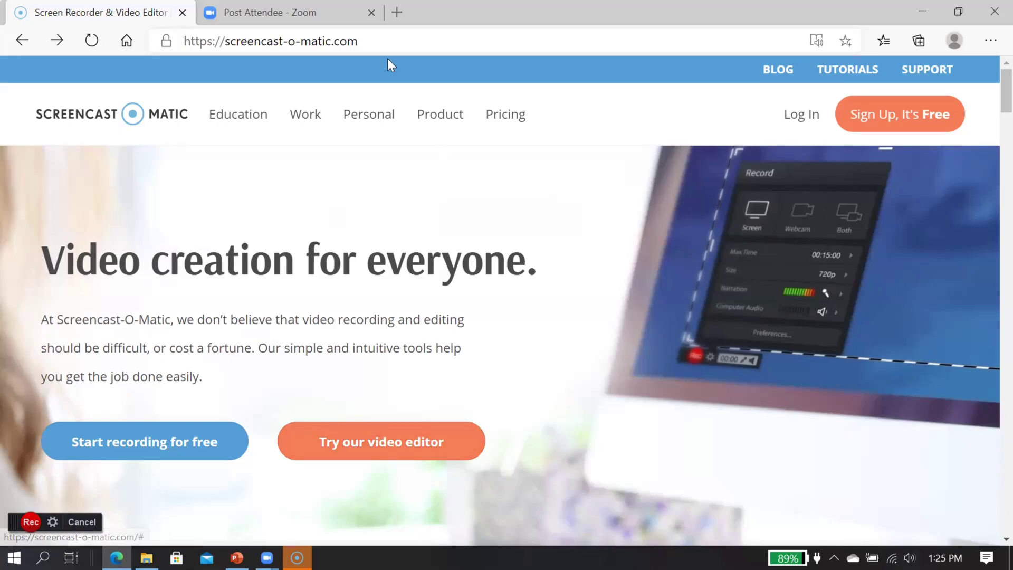
- Launch Screencast-O-Matic's free online recorder and open its Record options panel
left_click(385, 41)
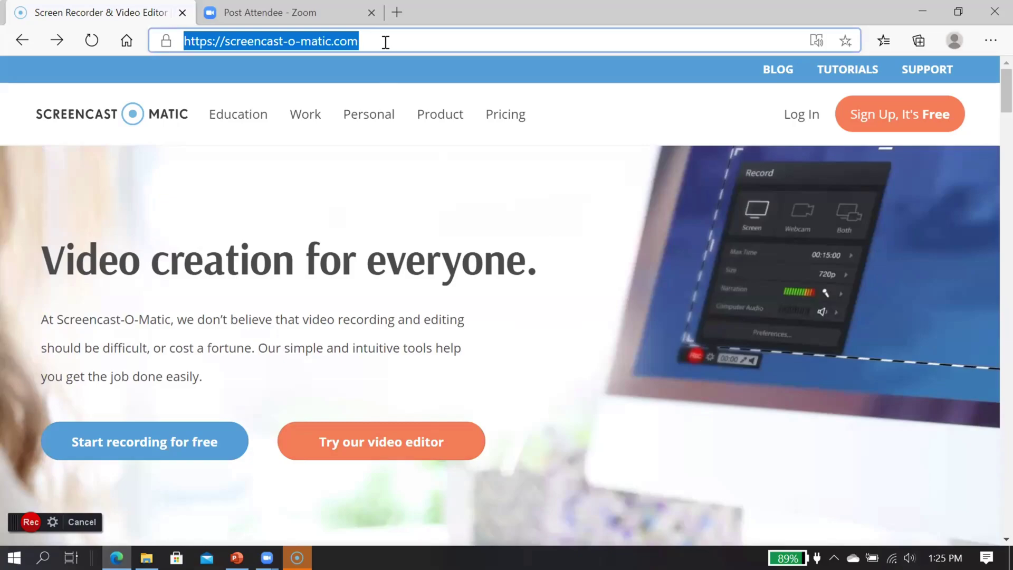
left_click(124, 446)
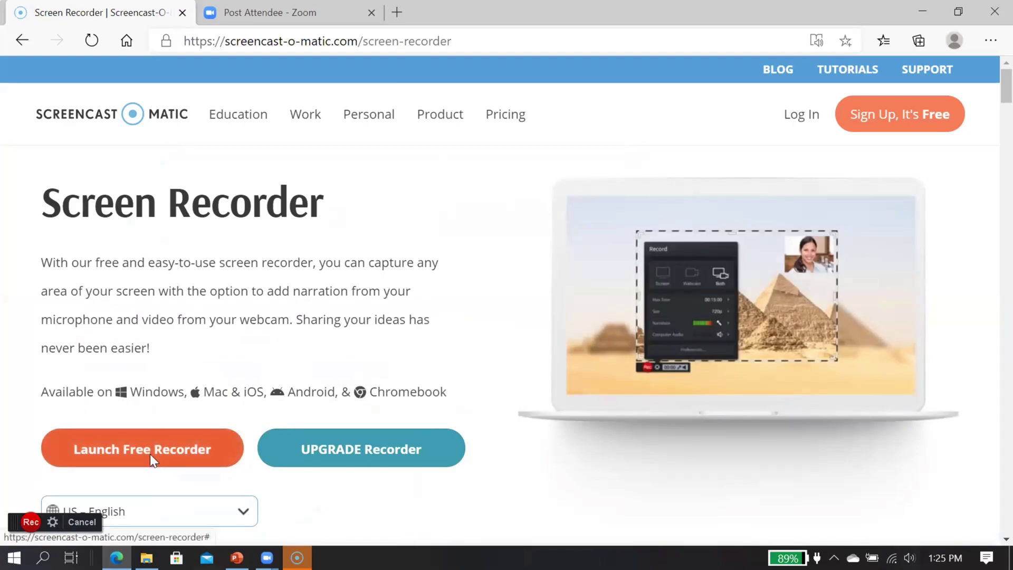
left_click(151, 459)
left_click(53, 523)
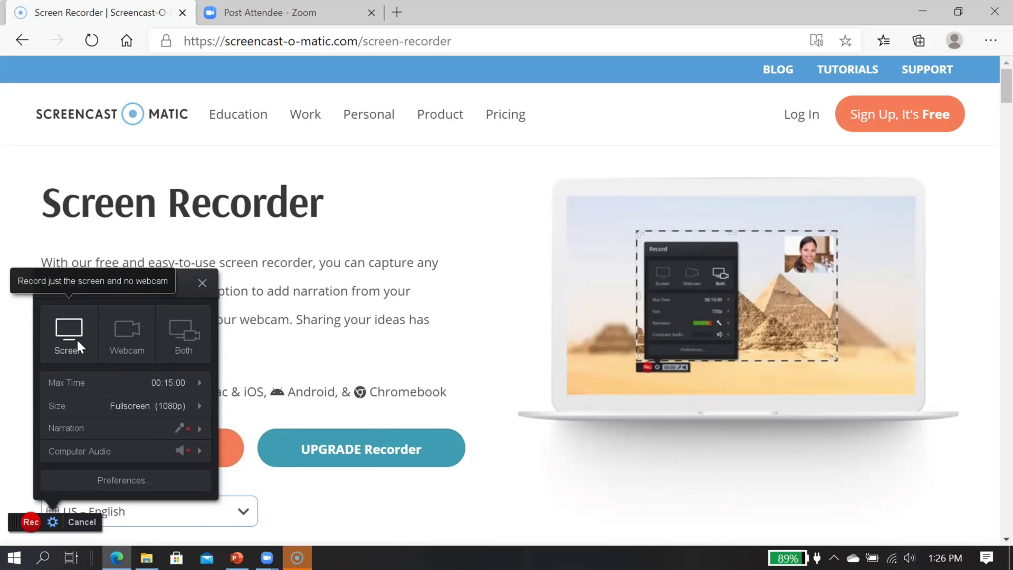
- Set the recorder to capture Both screen and webcam at 720p recording size
left_click(124, 338)
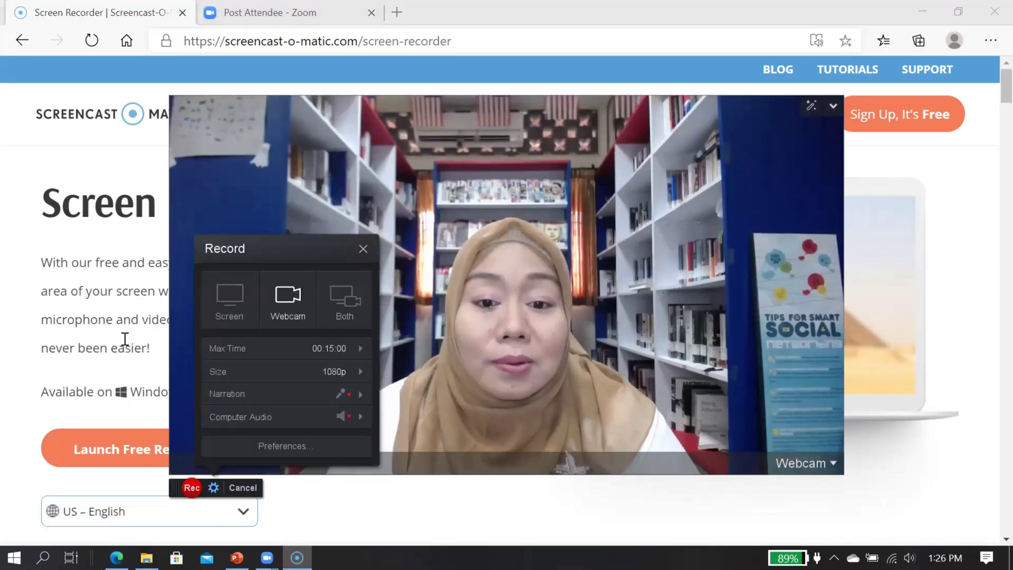
left_click(346, 301)
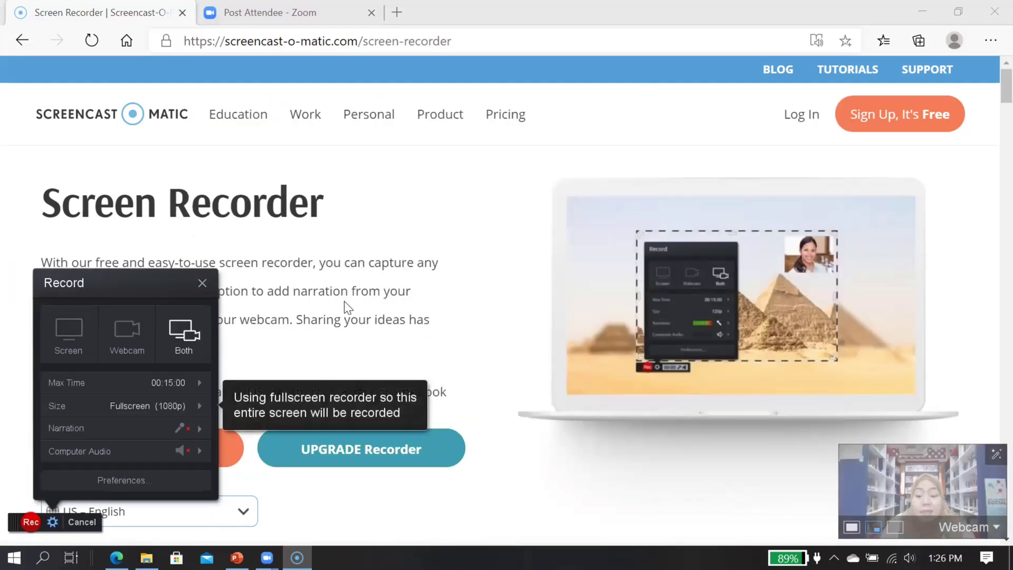
left_click(159, 407)
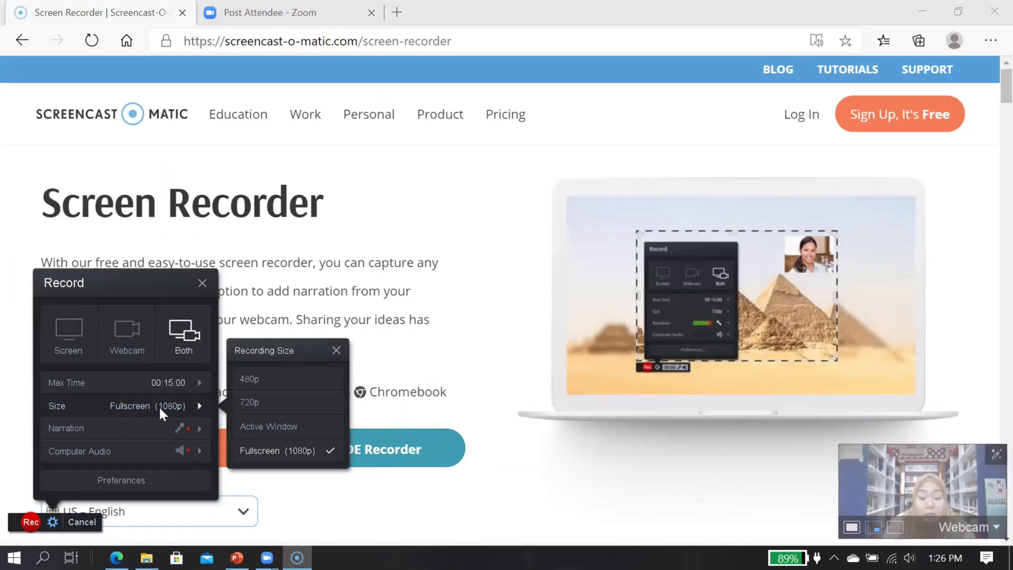
left_click(256, 377)
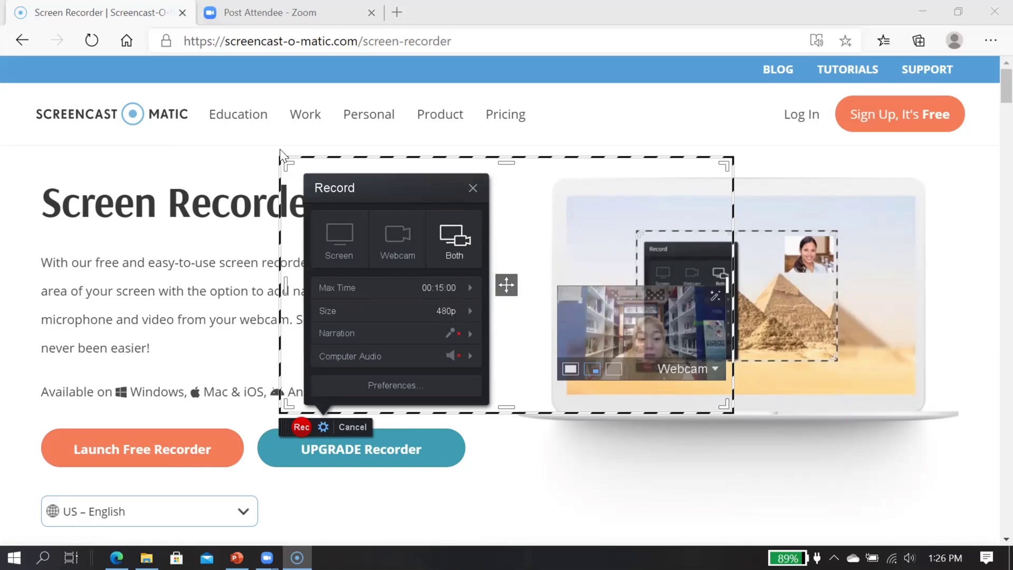
left_click(437, 309)
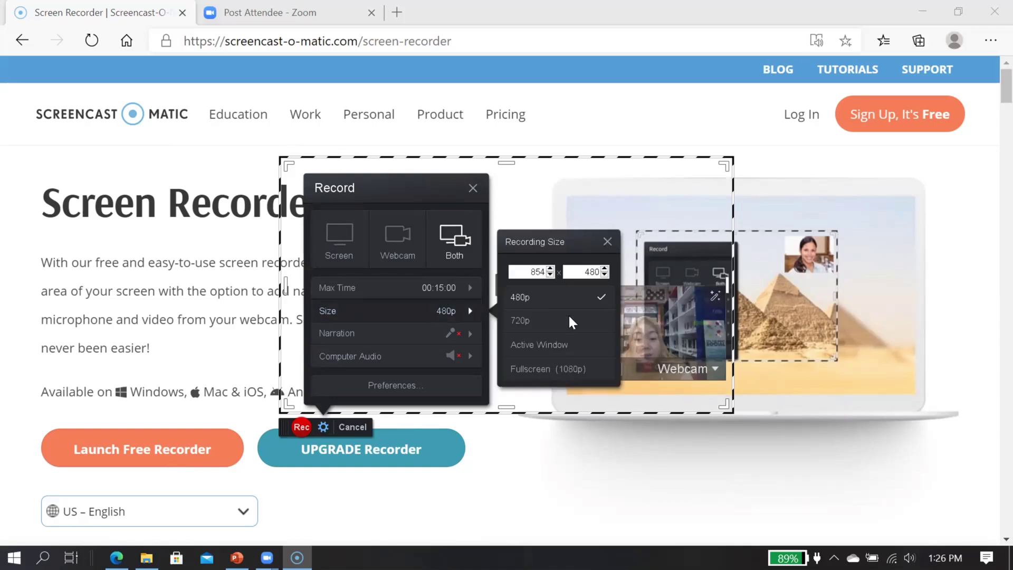
left_click(520, 320)
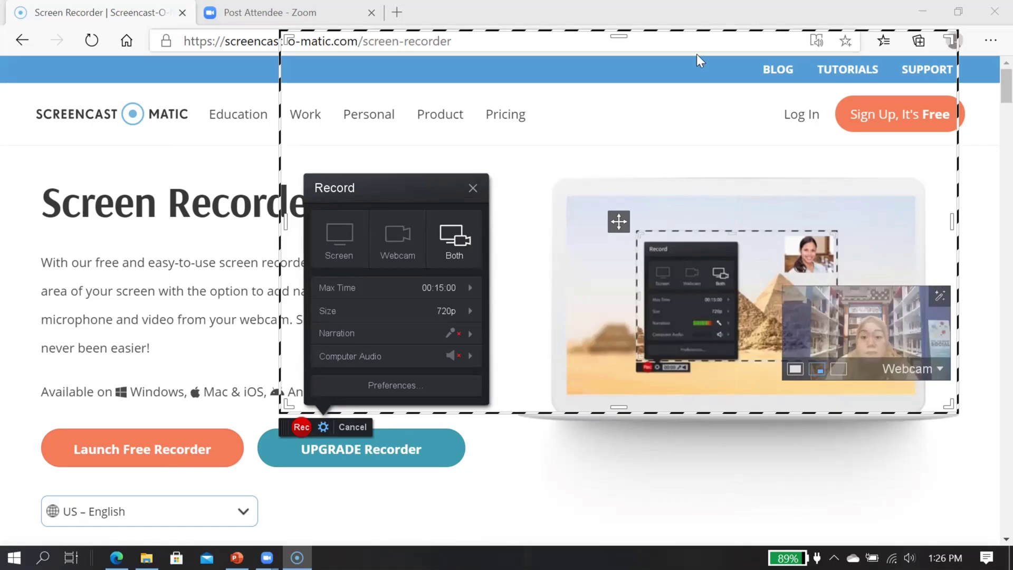
left_click(397, 308)
left_click(713, 151)
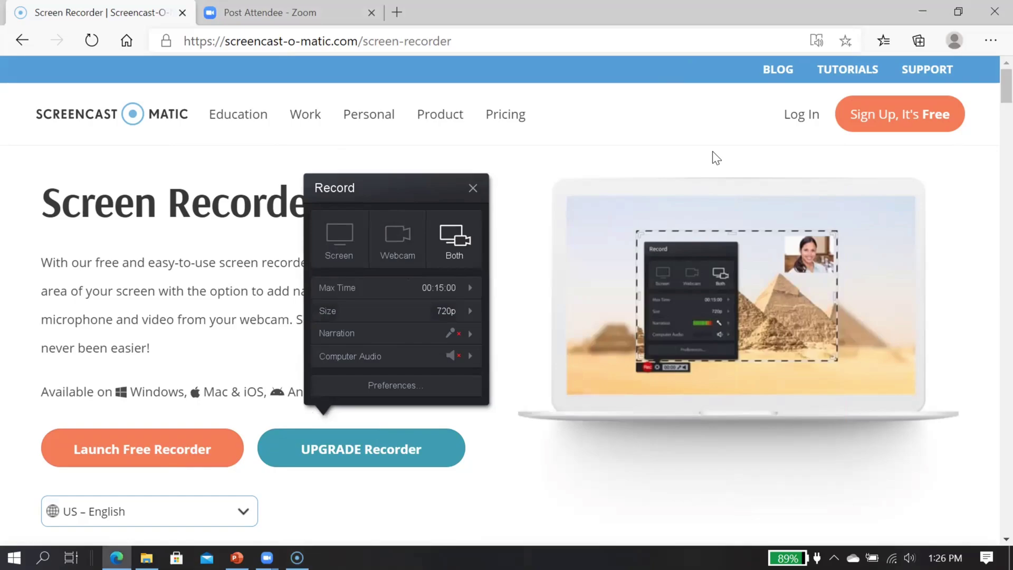
left_click(434, 308)
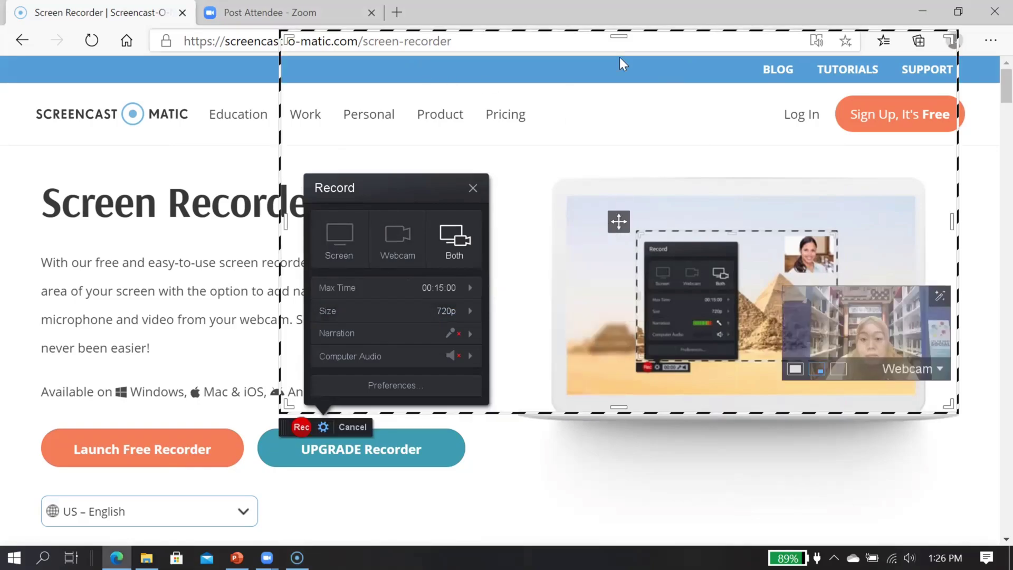
- Resize the recording frame to 1910 x 982 over the browser, with the webcam inset bottom-right
left_click_drag(610, 214, 340, 216)
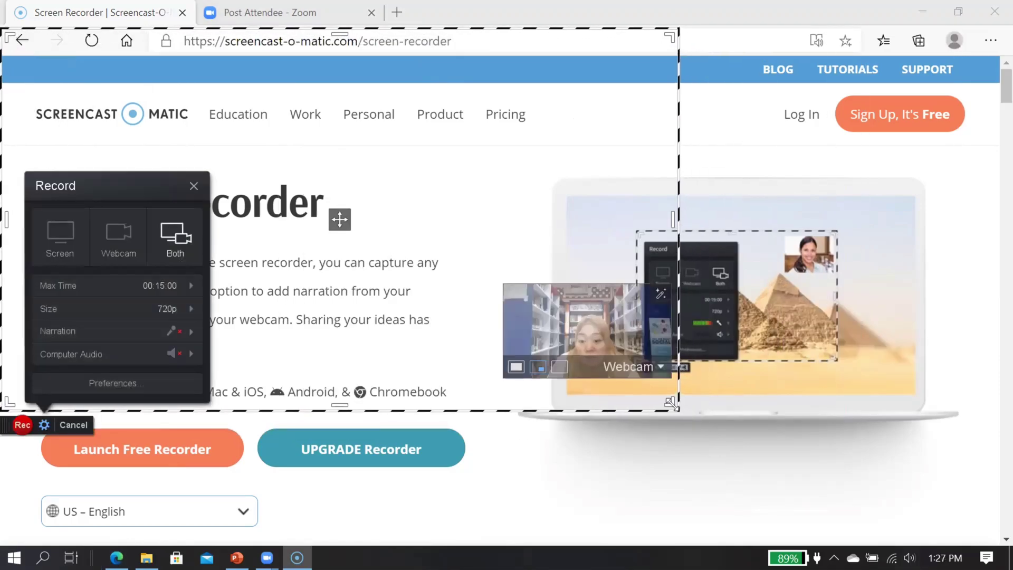
left_click_drag(671, 404, 992, 539)
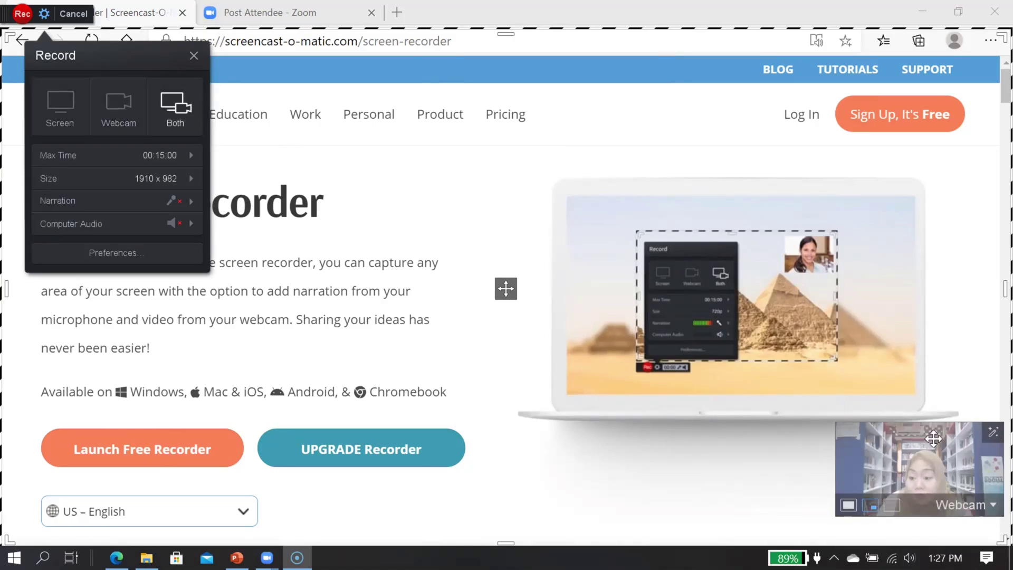
left_click_drag(934, 438, 933, 460)
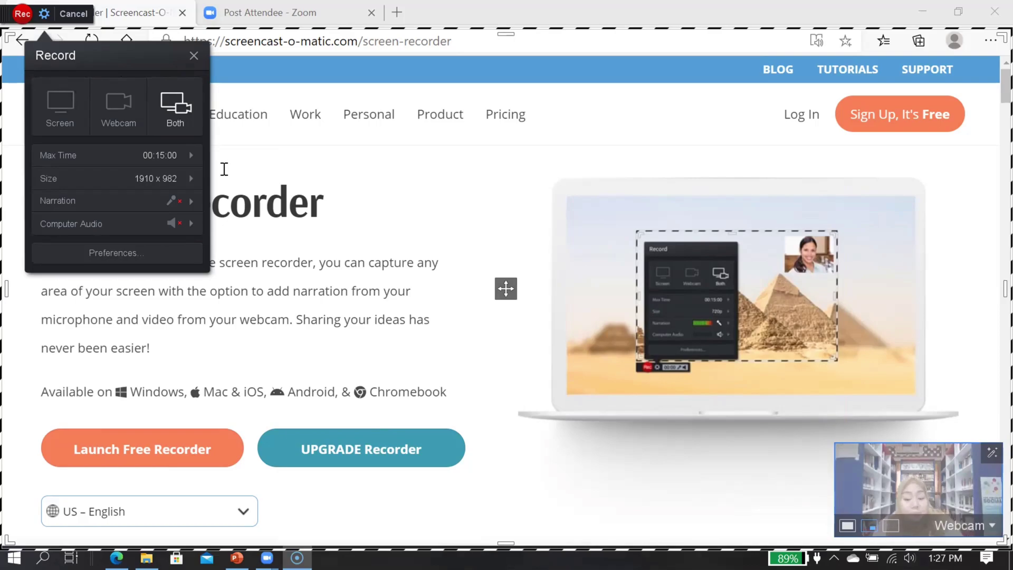
- Set Narration to Default Microphone and confirm the sound driver dialog with OK
mouse_move(104, 211)
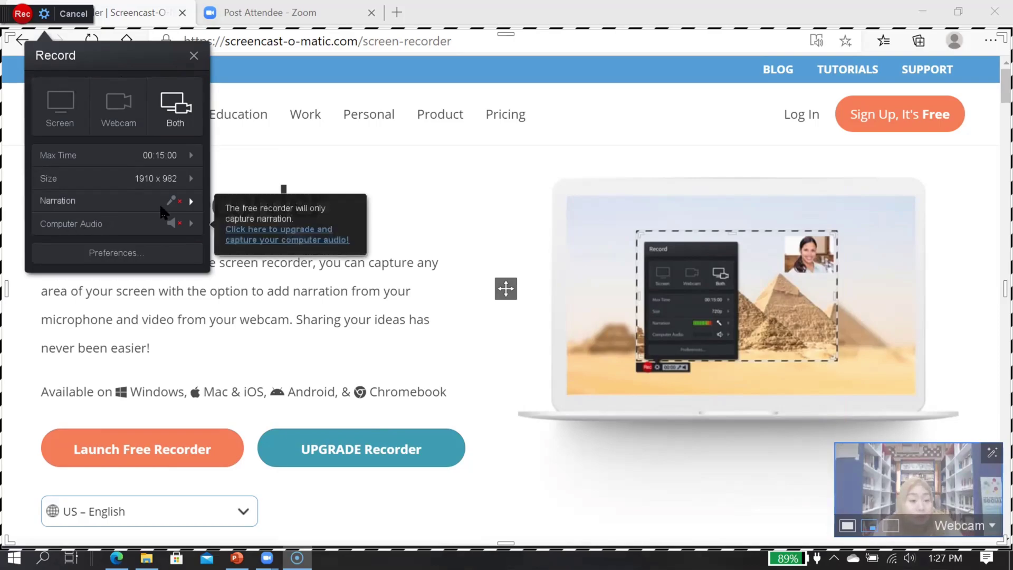
left_click(189, 203)
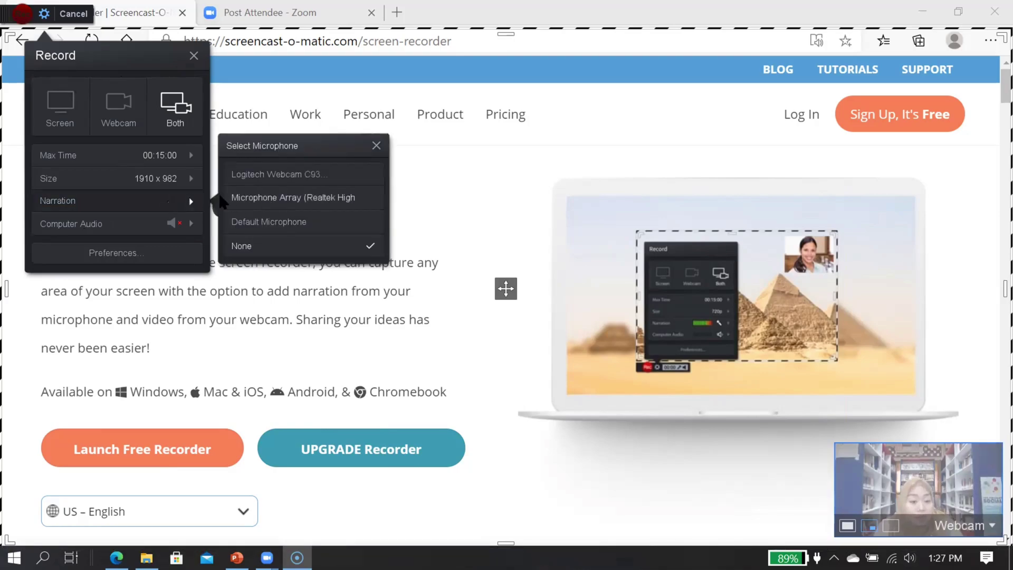
left_click(235, 222)
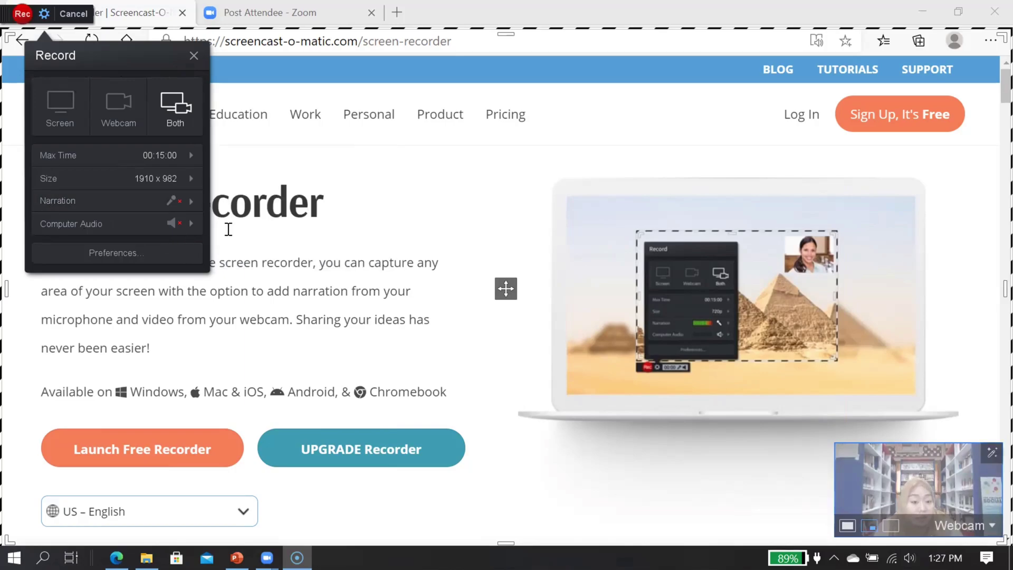
left_click(192, 198)
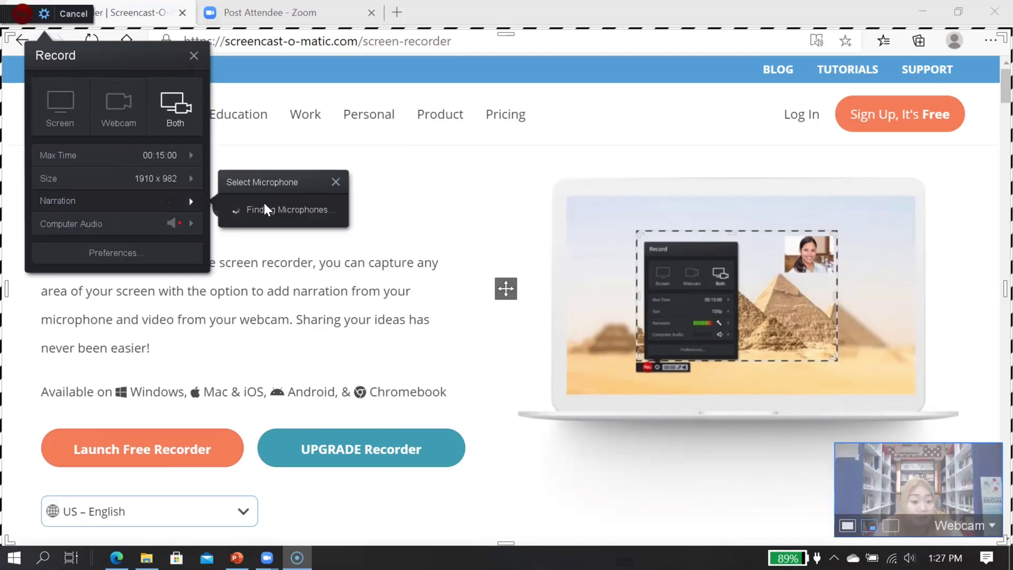
left_click(264, 217)
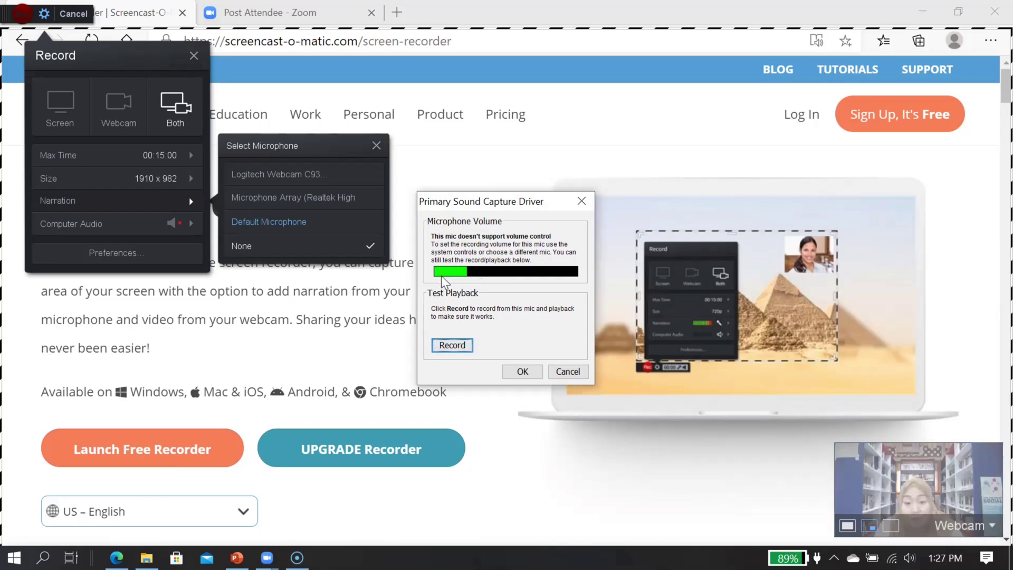
left_click(521, 372)
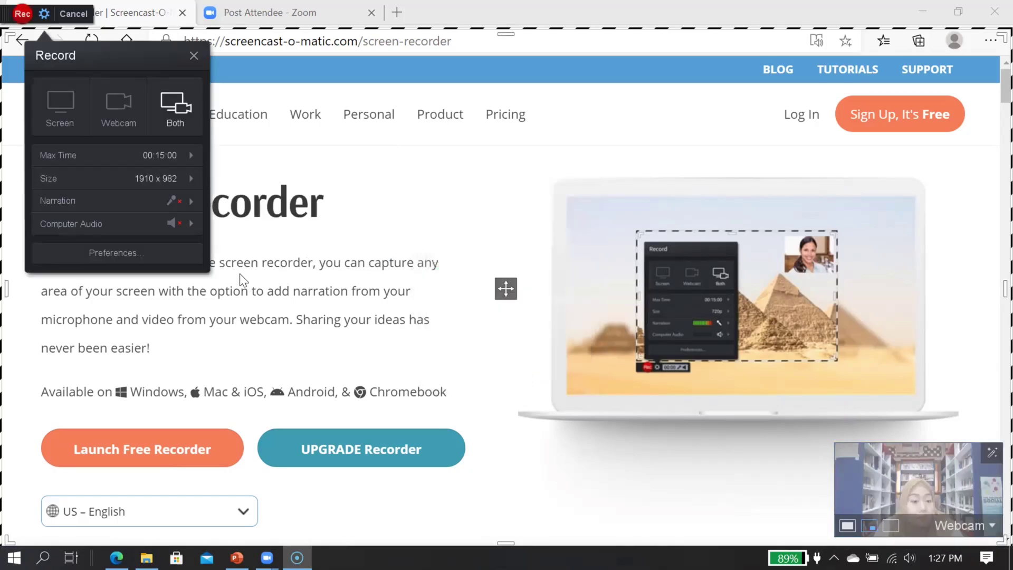
left_click(191, 201)
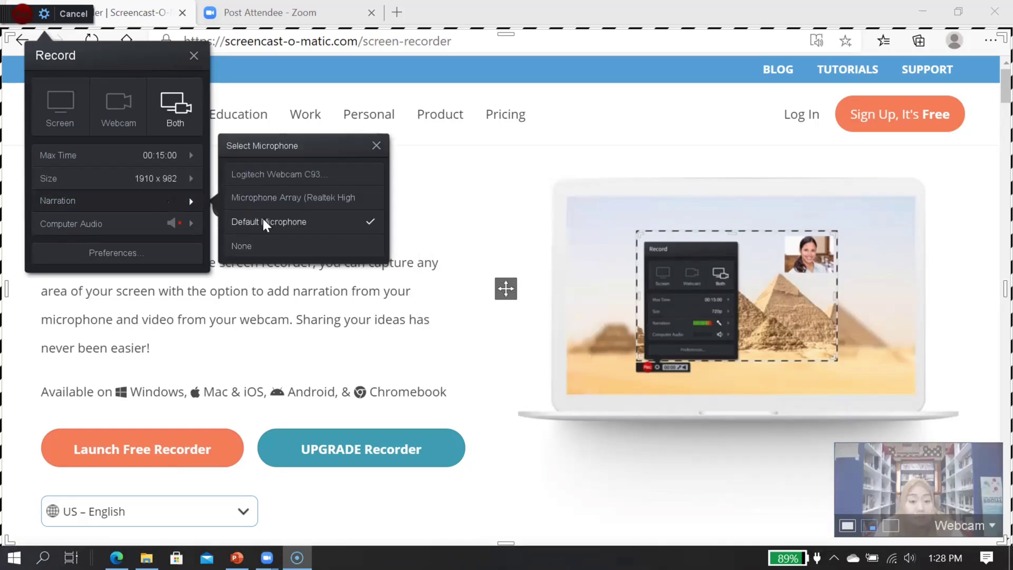
left_click(263, 219)
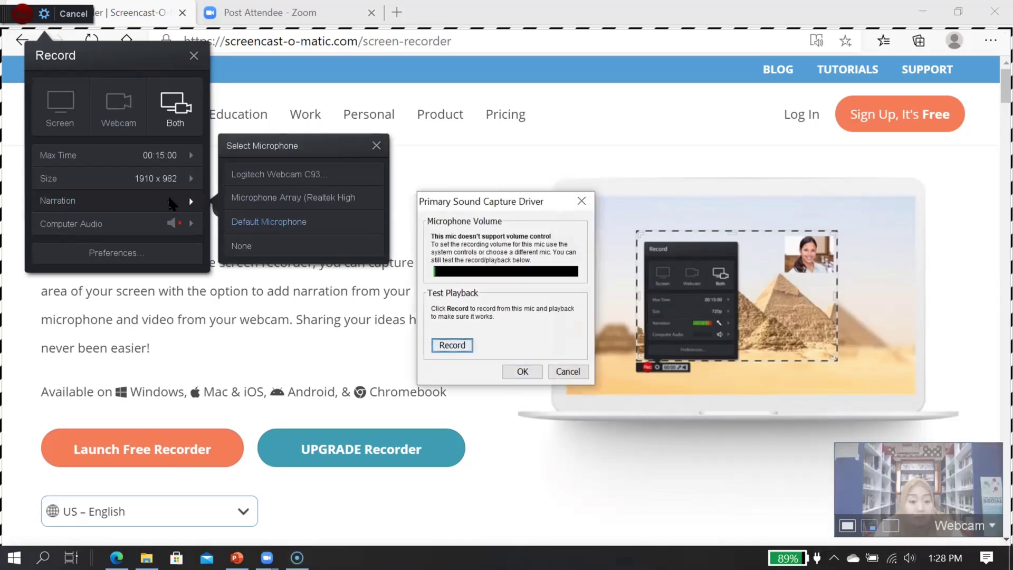
left_click(522, 372)
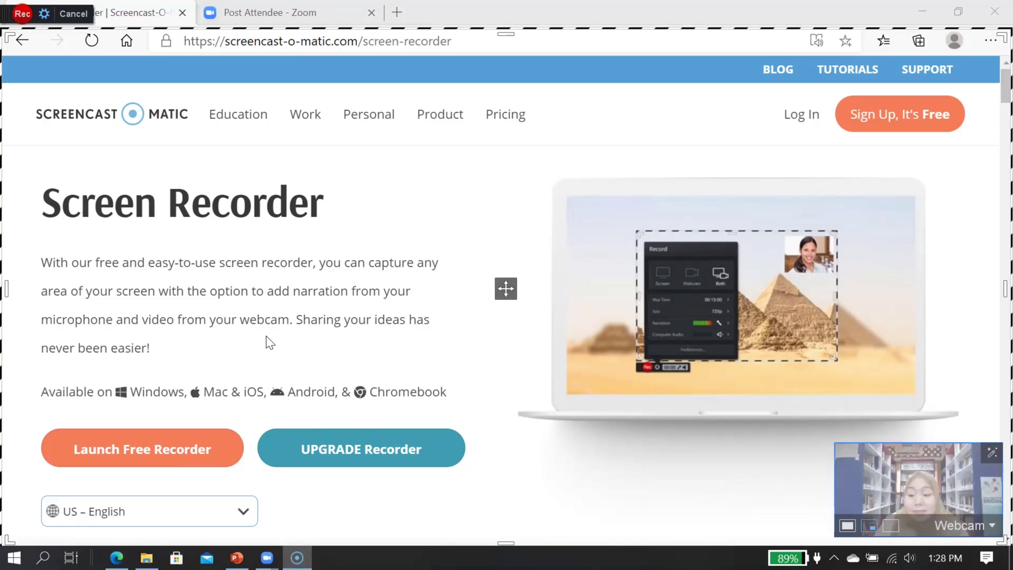
- Start recording, then run the TOEFL listening deck as a PowerPoint slide show from the title slide
left_click(26, 19)
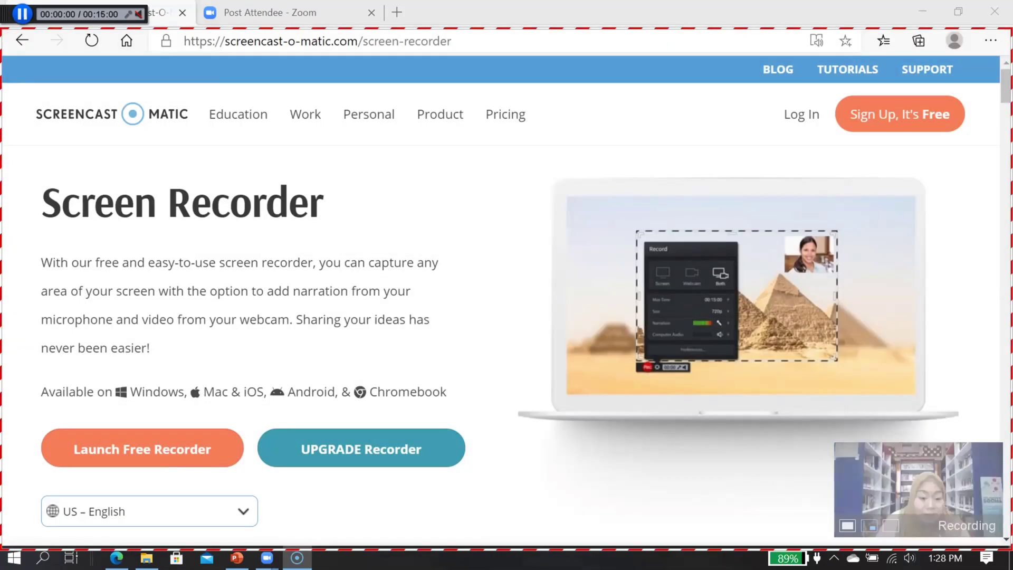
left_click(237, 558)
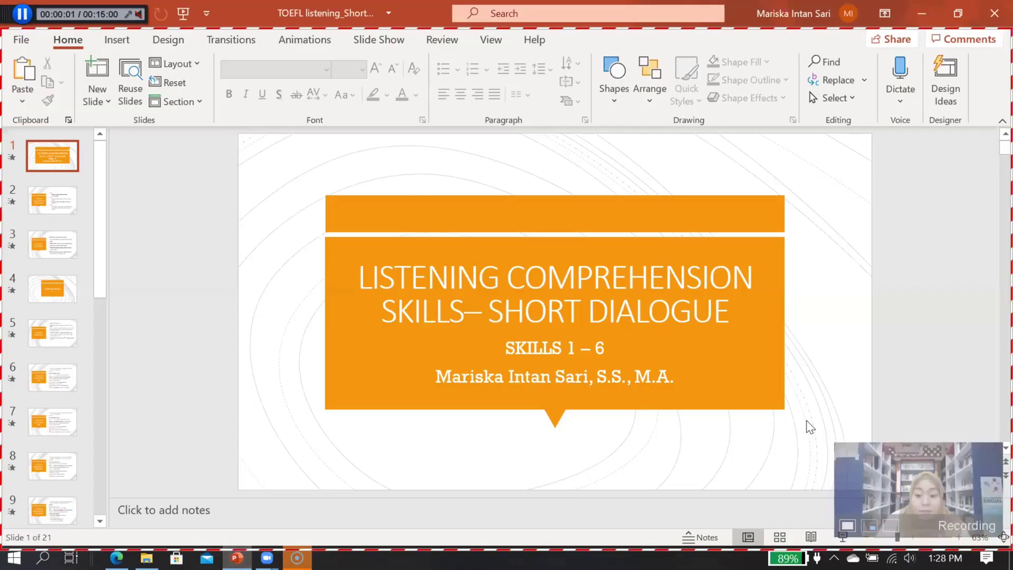
left_click(843, 537)
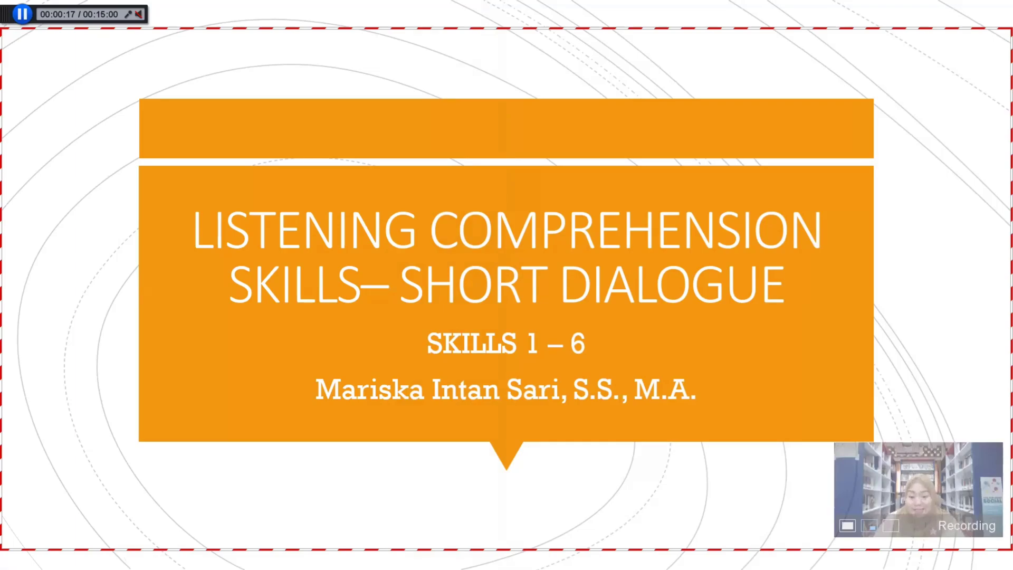
- Go to the 'Listening comprehension section parts' slide covering Parts A, B and C
key("Right")
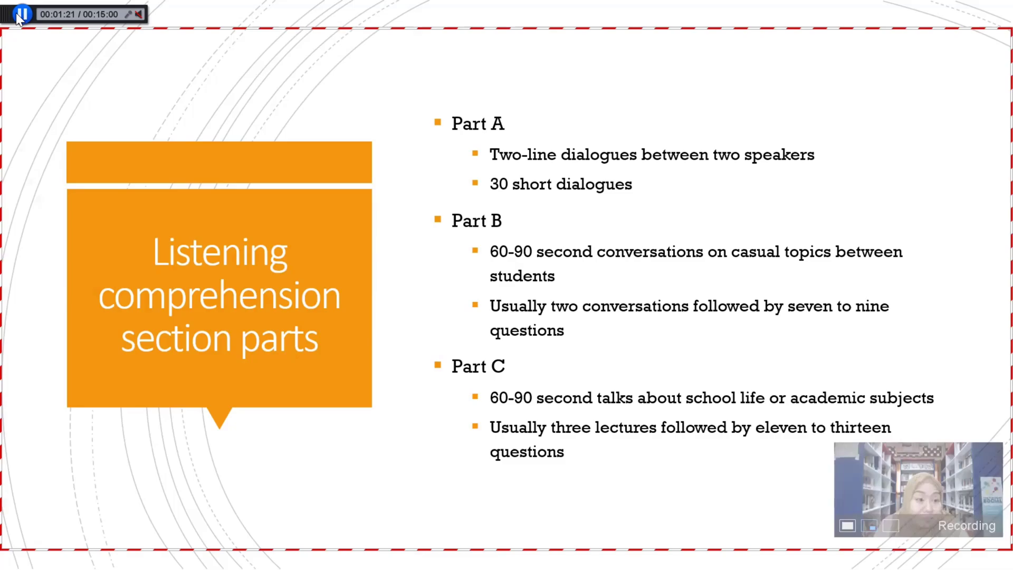
- Pause the recording at about 1:23 and mark it Done
left_click(21, 15)
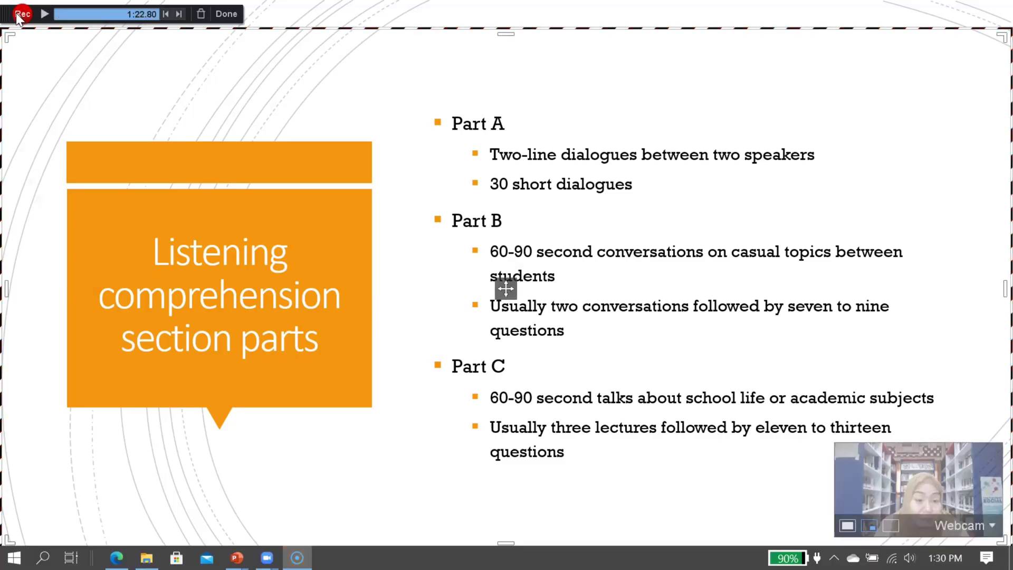
left_click(224, 14)
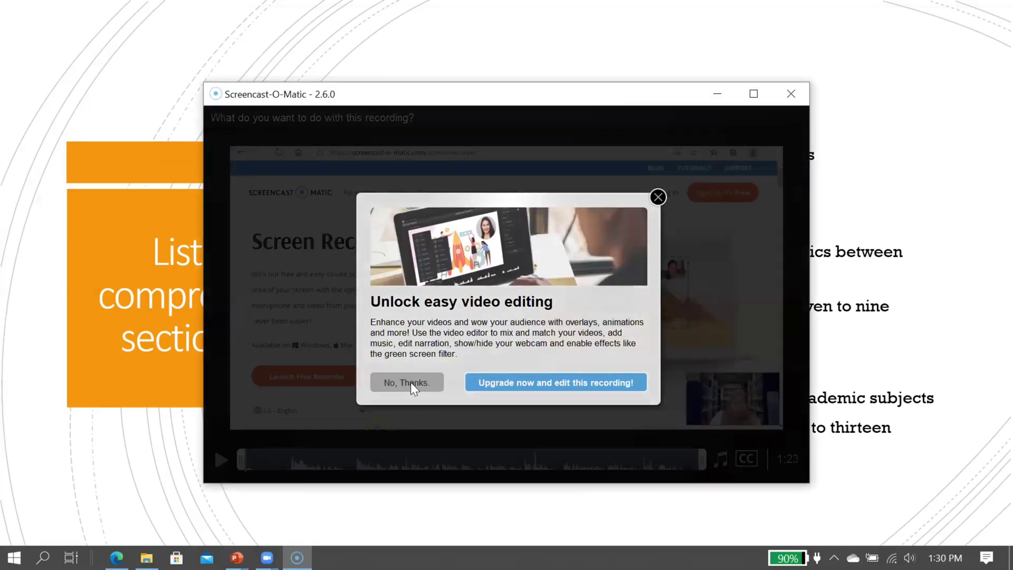
- Decline the upgrade offer, preview the video, and trim its opening so it runs 1:13
left_click(407, 383)
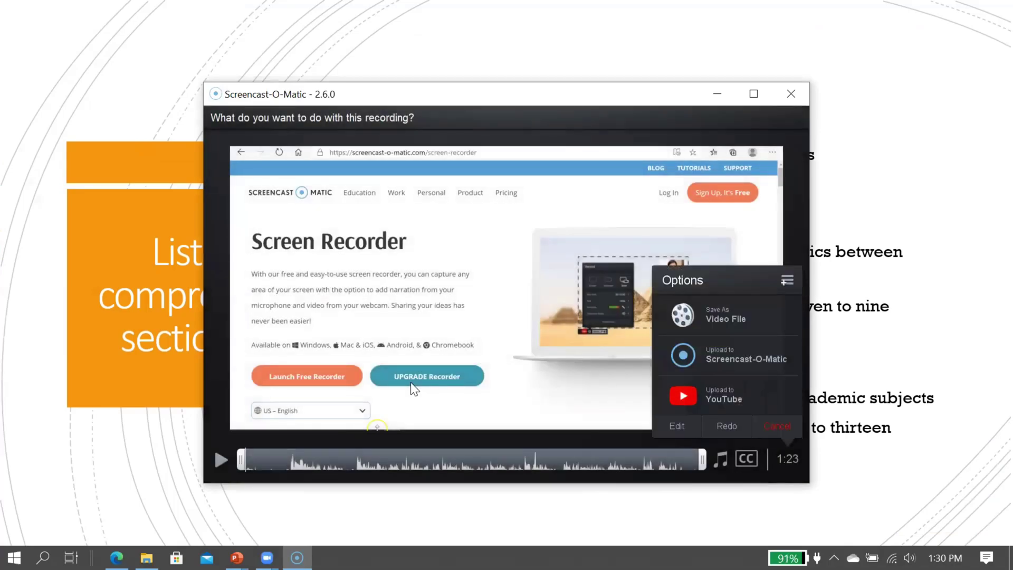
left_click(220, 459)
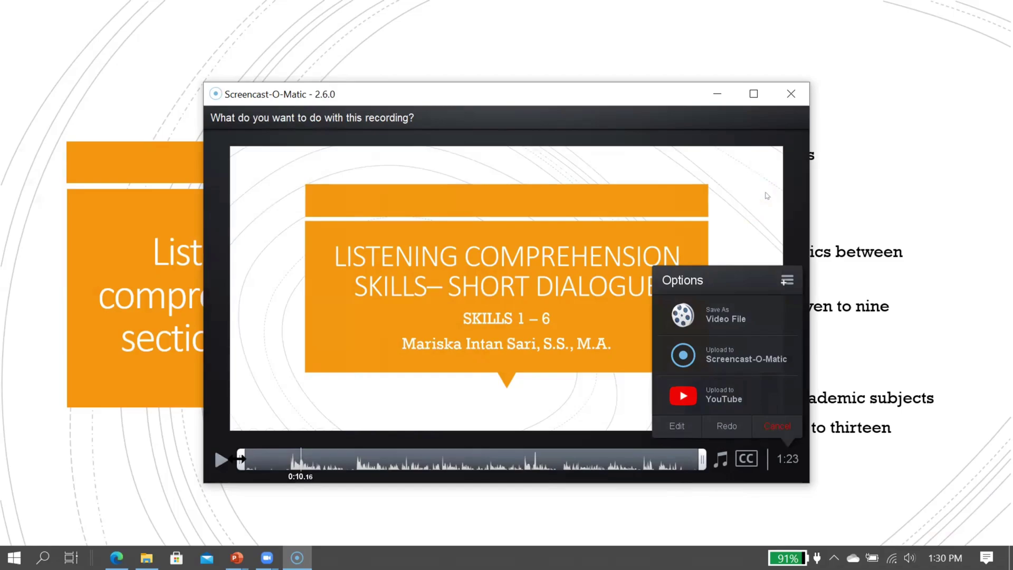
left_click_drag(238, 460, 283, 463)
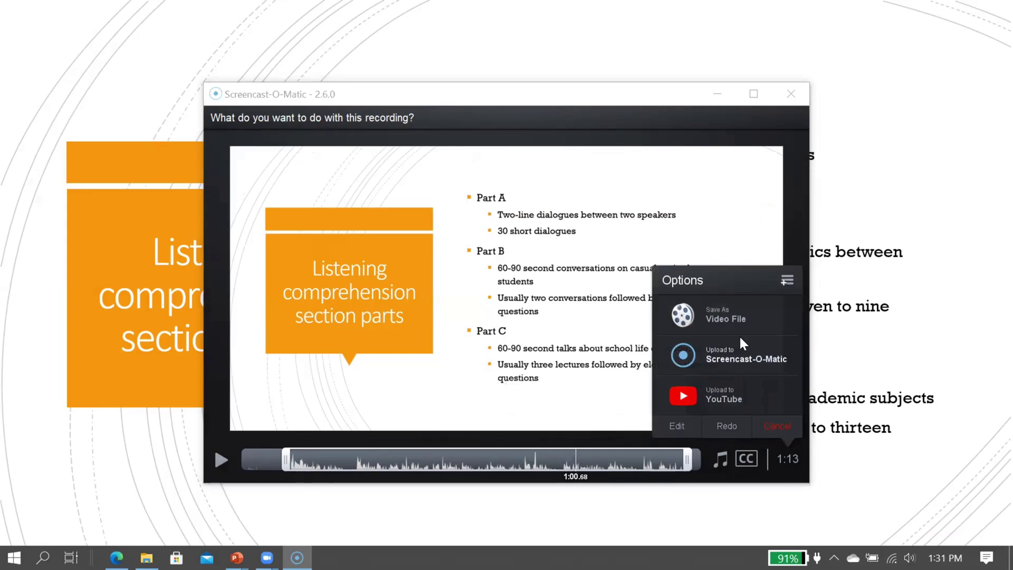
- Publish the trimmed recording as an MP4 video file named 'screencast'
left_click(726, 318)
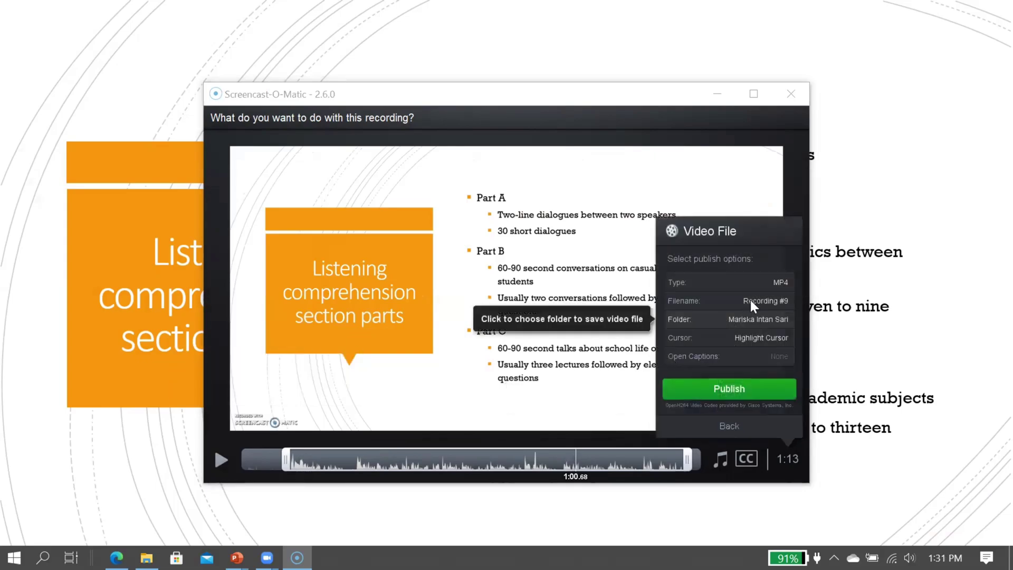
left_click(753, 300)
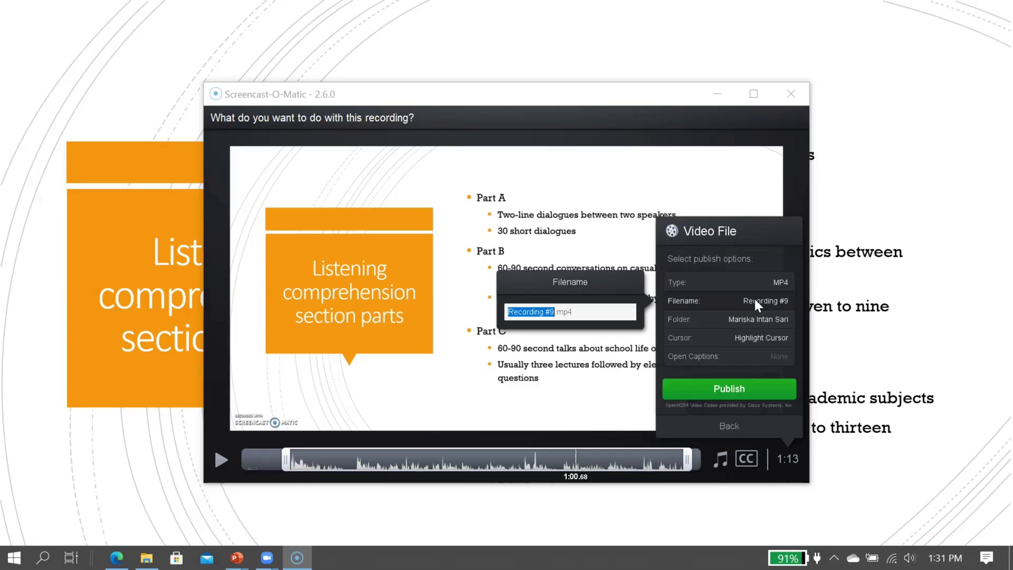
type("screencast")
key("Return")
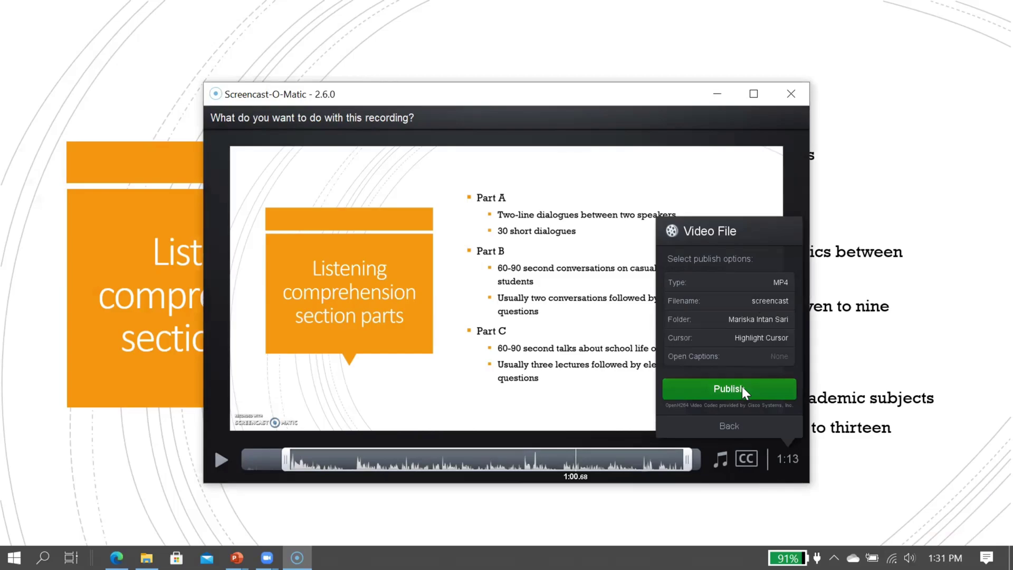
left_click(742, 386)
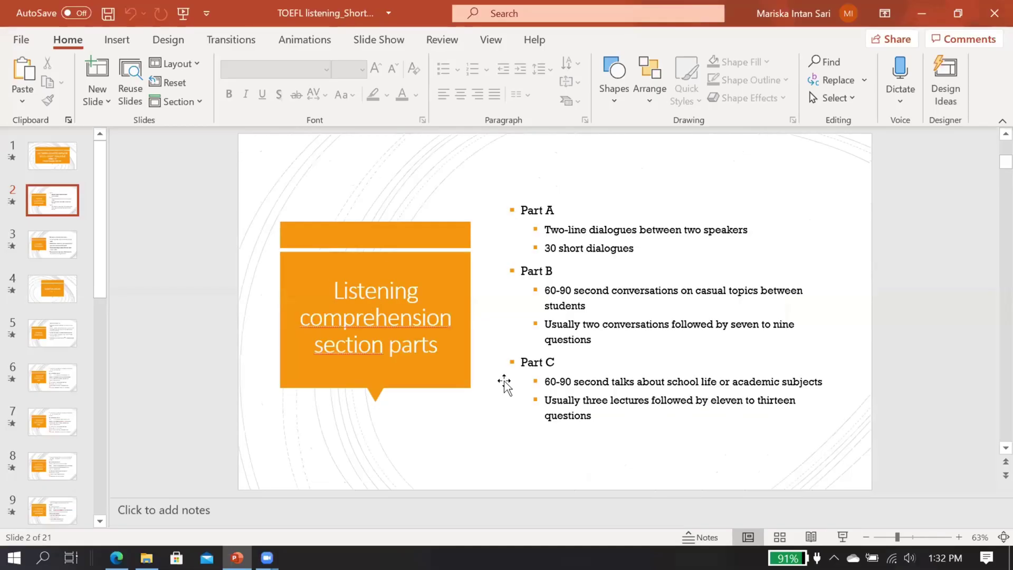
- Play screencast.mp4 from Downloads in Movies & TV and pause it at 0:00:12
left_click(146, 558)
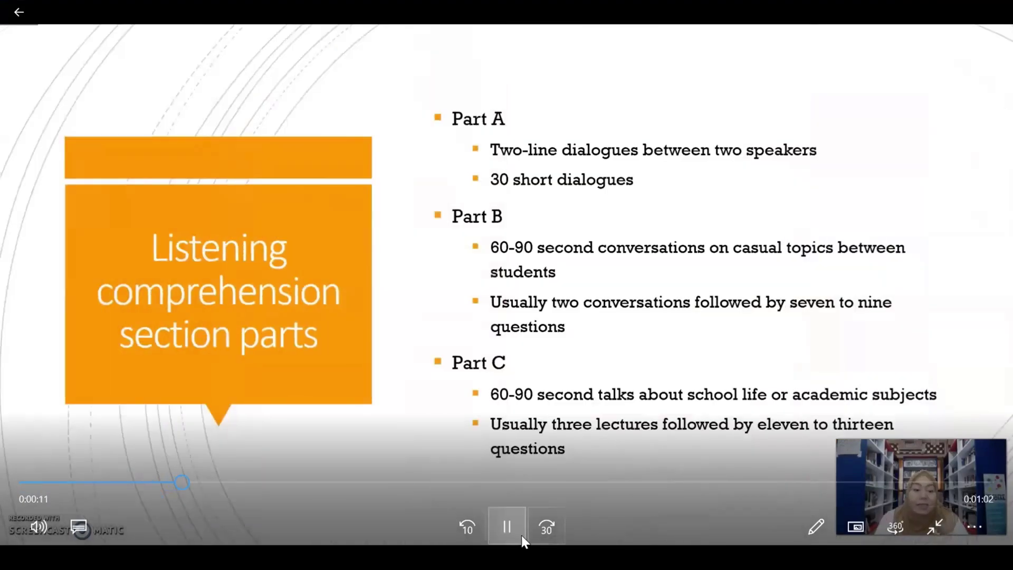
left_click(513, 532)
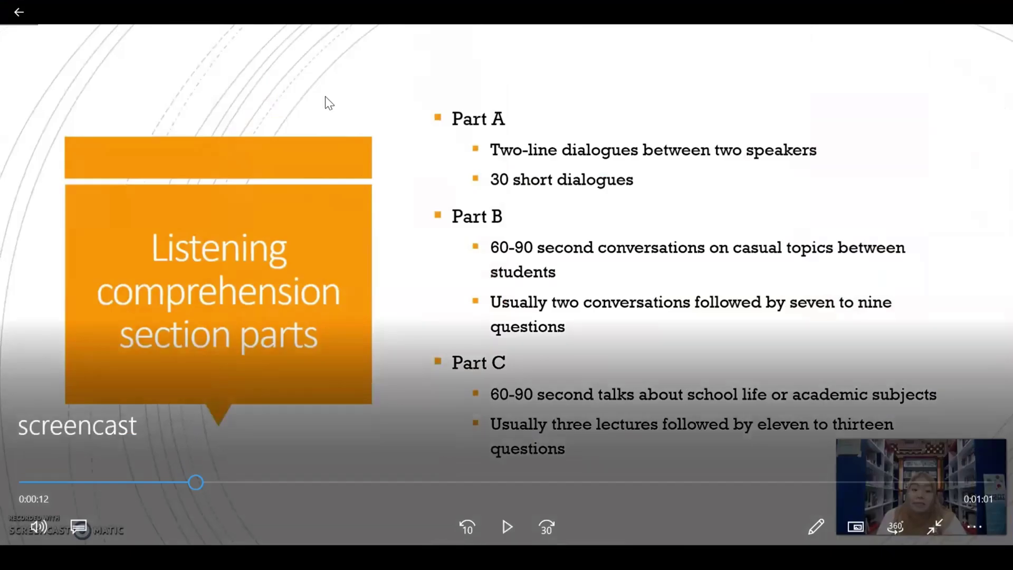